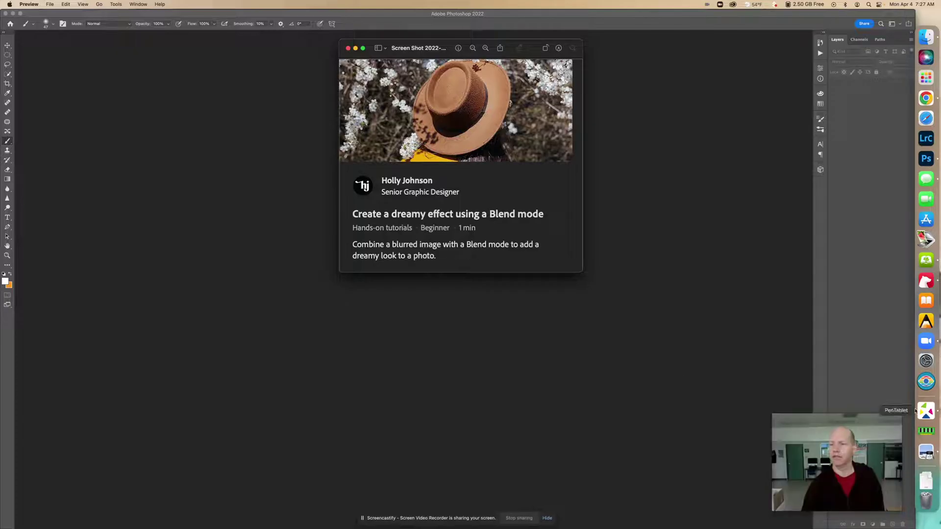
# Step: Close the Preview screenshot of the dreamy-effect tutorial card and return to Photoshop
pyautogui.click(861, 419)
pyautogui.moveTo(814, 421); pyautogui.dragTo(725, 437)
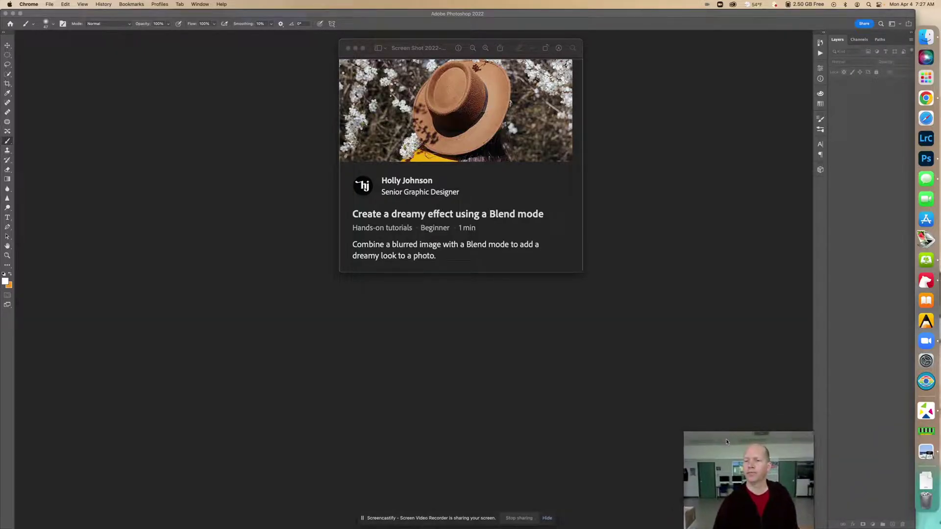
pyautogui.click(695, 307)
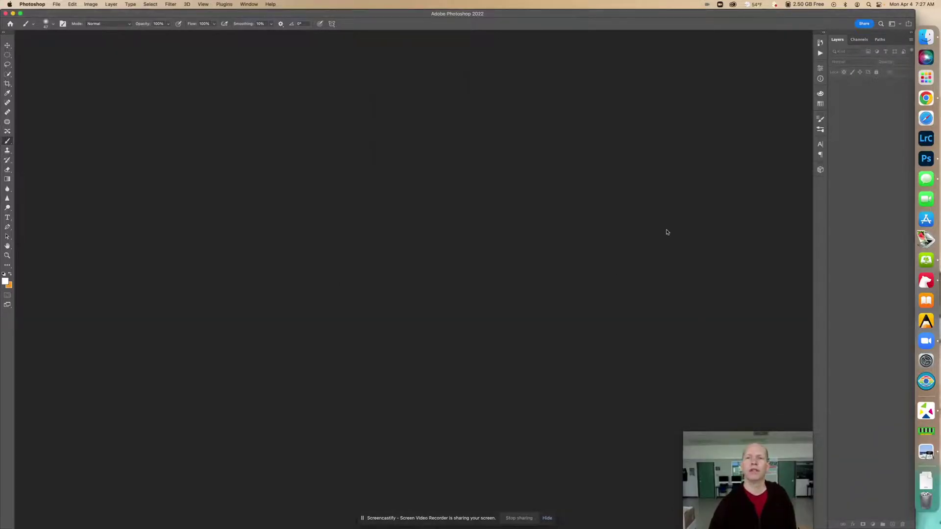
# Step: Dismiss the recent files window and open the hands-on tutorials browser from the home screen
pyautogui.click(923, 42)
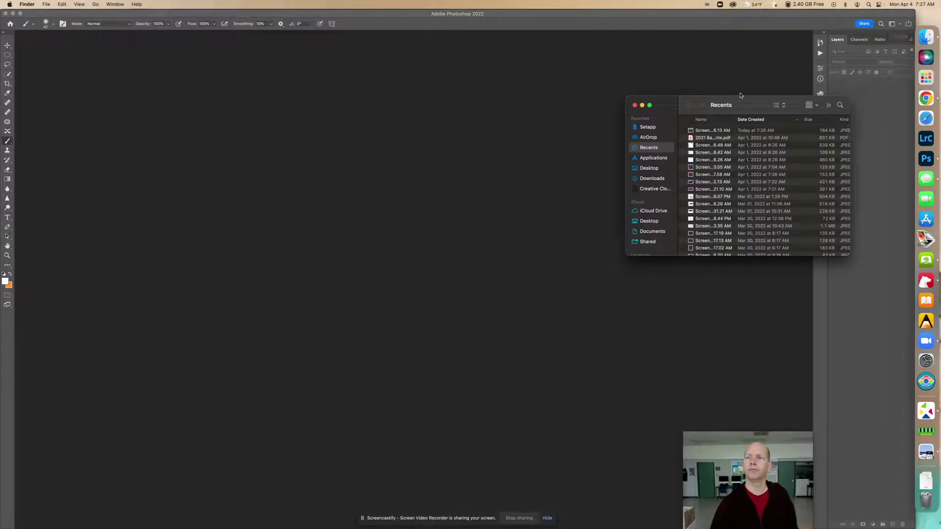
pyautogui.click(634, 105)
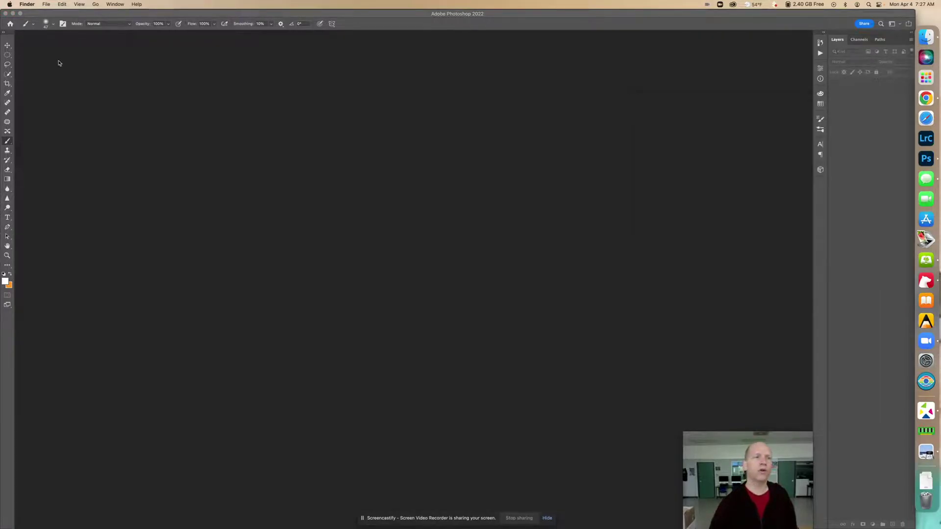
pyautogui.click(8, 24)
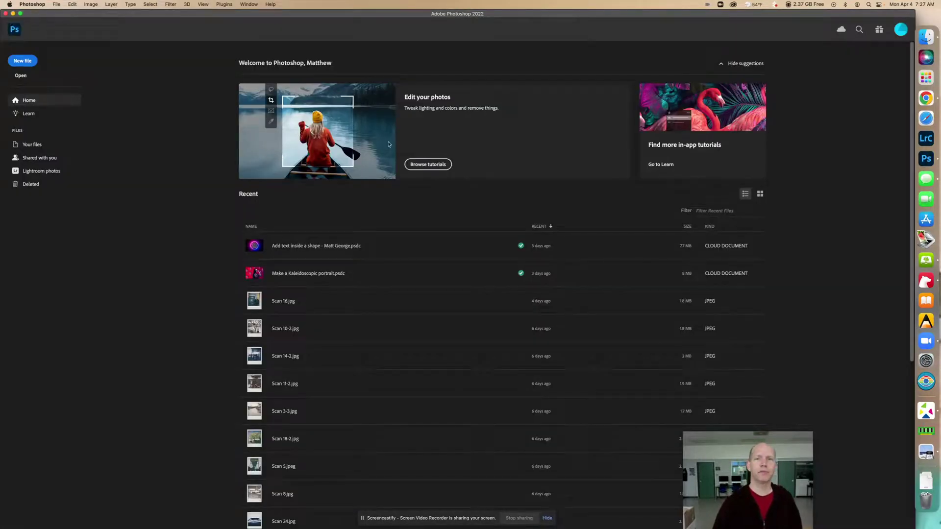
pyautogui.click(422, 166)
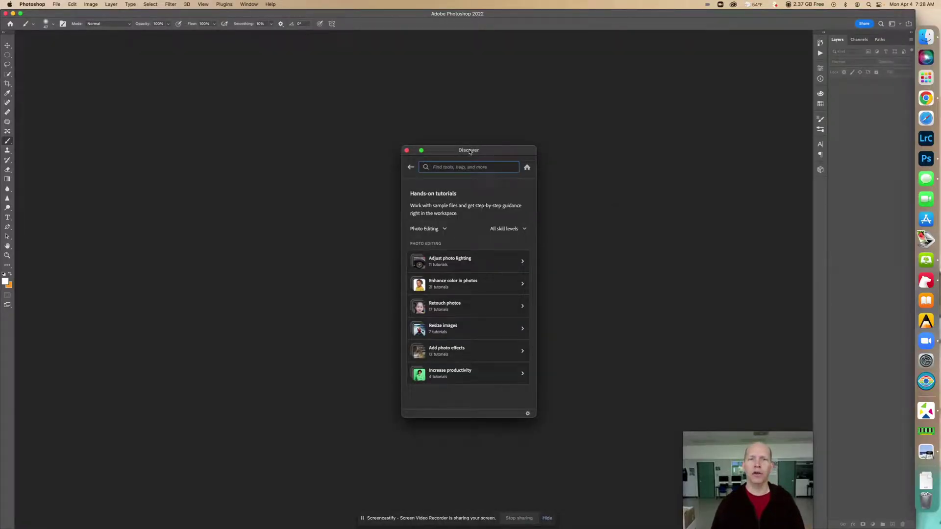
pyautogui.moveTo(469, 152); pyautogui.dragTo(449, 49)
# Step: Filter to All categories and Beginner, then start 'Create a dreamy effect using a Blend mode'
pyautogui.click(412, 126)
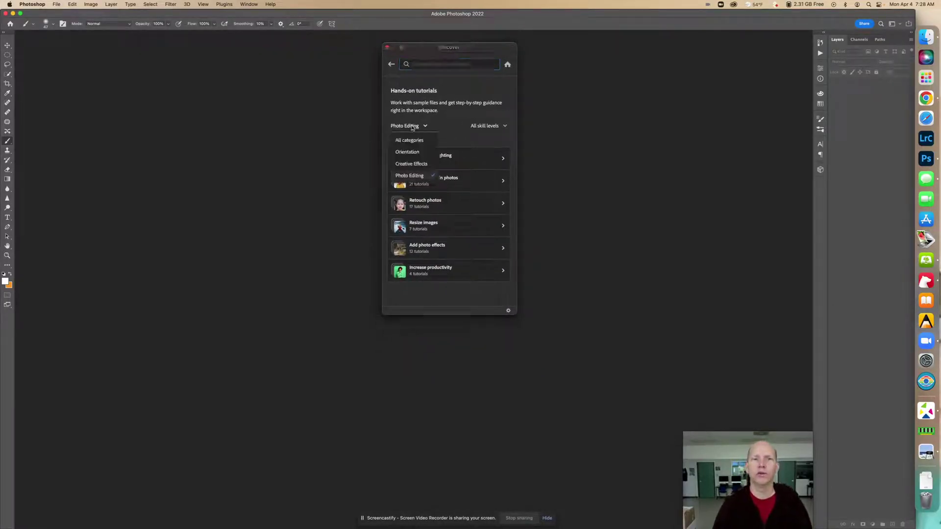
pyautogui.click(414, 140)
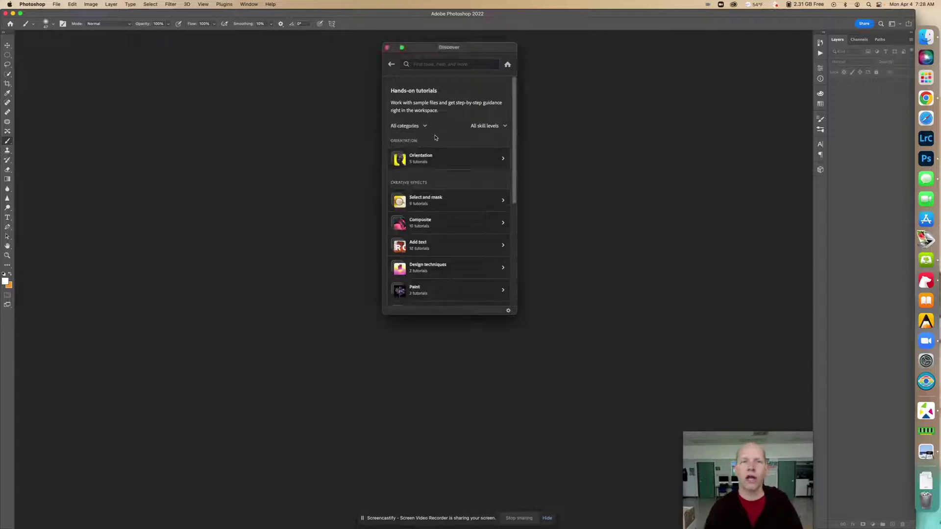
pyautogui.click(485, 127)
pyautogui.click(483, 147)
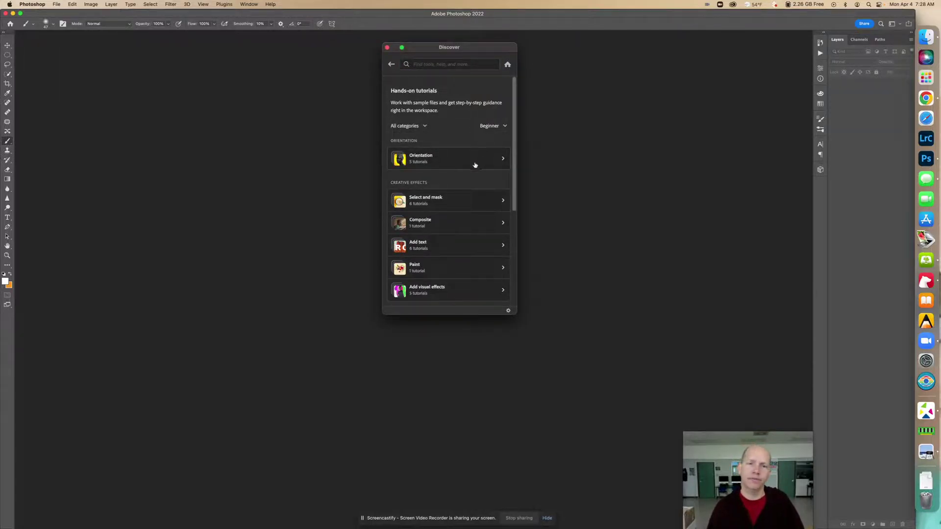
pyautogui.scroll(-5, 475, 165)
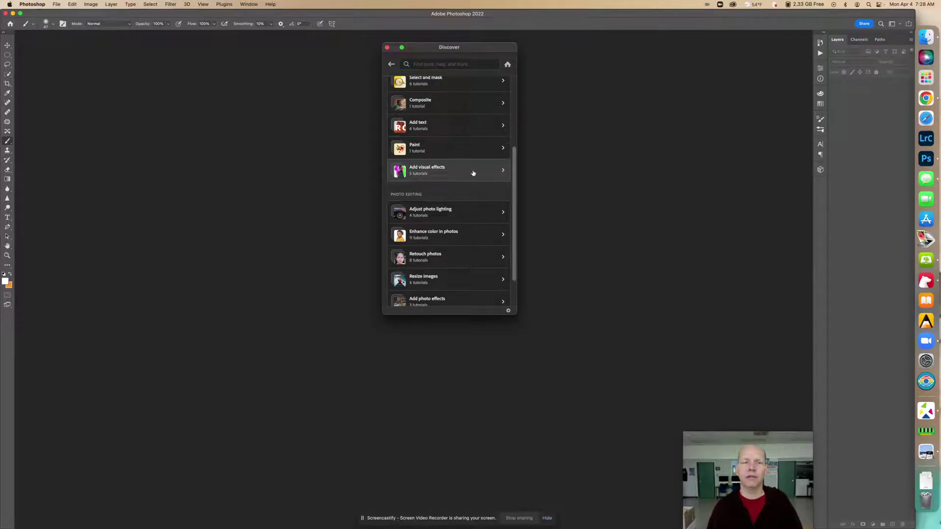
pyautogui.click(473, 173)
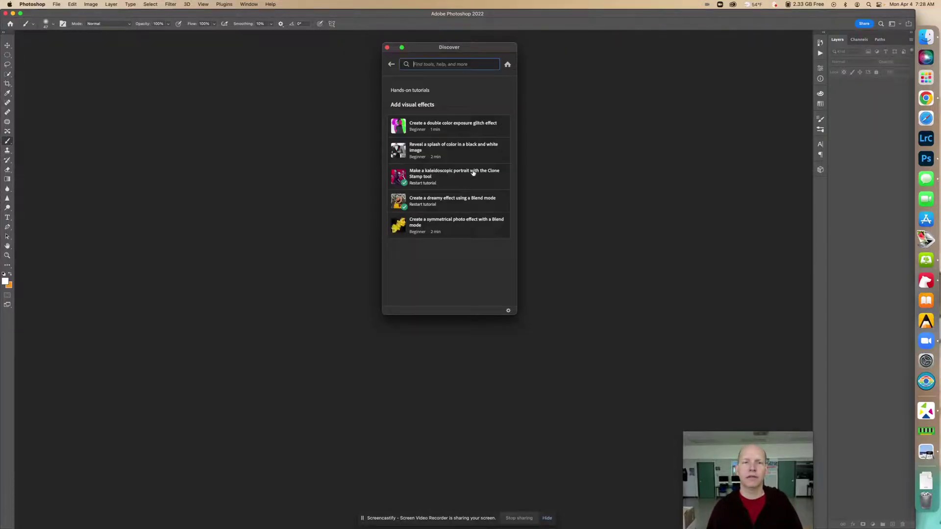
pyautogui.click(464, 207)
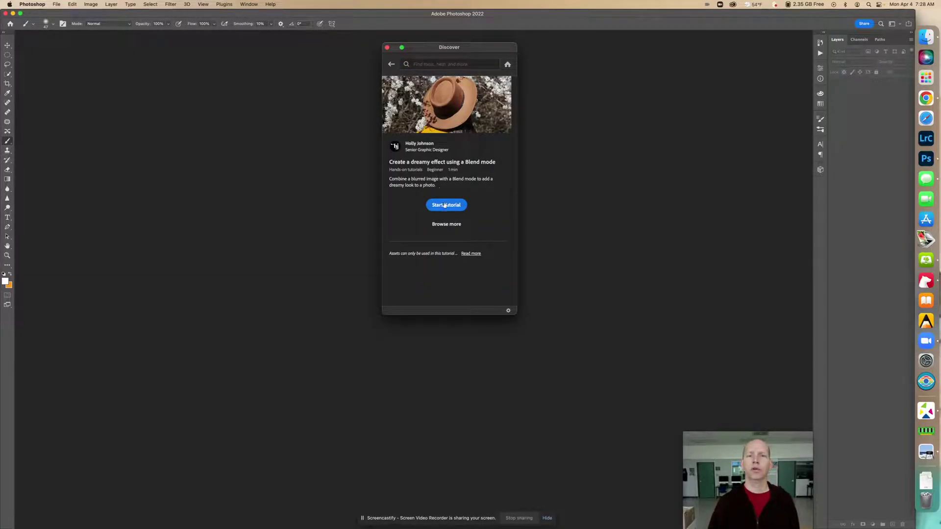
pyautogui.click(445, 209)
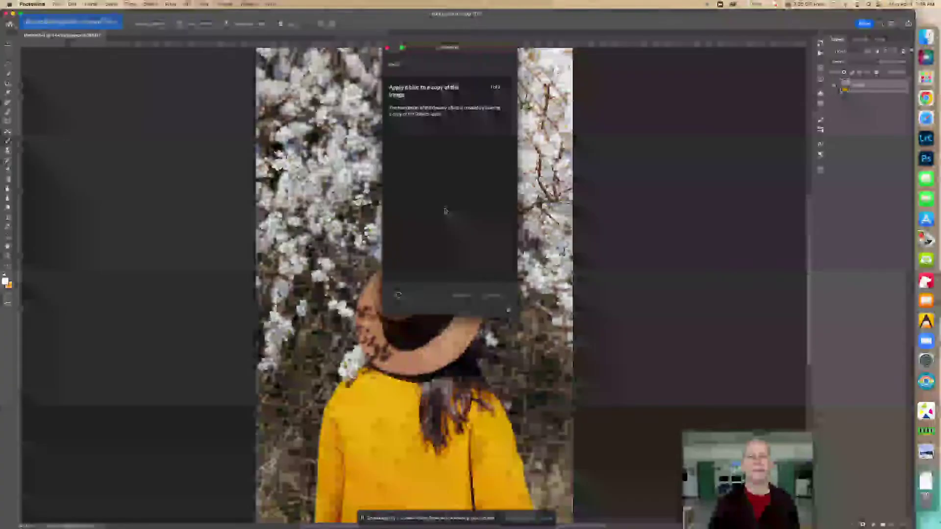
# Step: Move the tutorial guide aside and duplicate the Subject layer via Layer > New > Layer Via Copy
pyautogui.moveTo(435, 48); pyautogui.dragTo(722, 103)
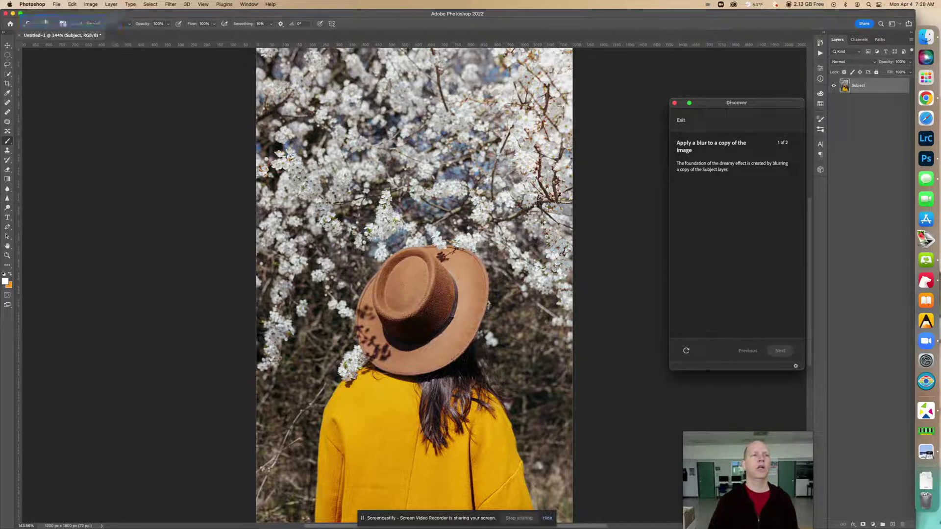
pyautogui.click(112, 4)
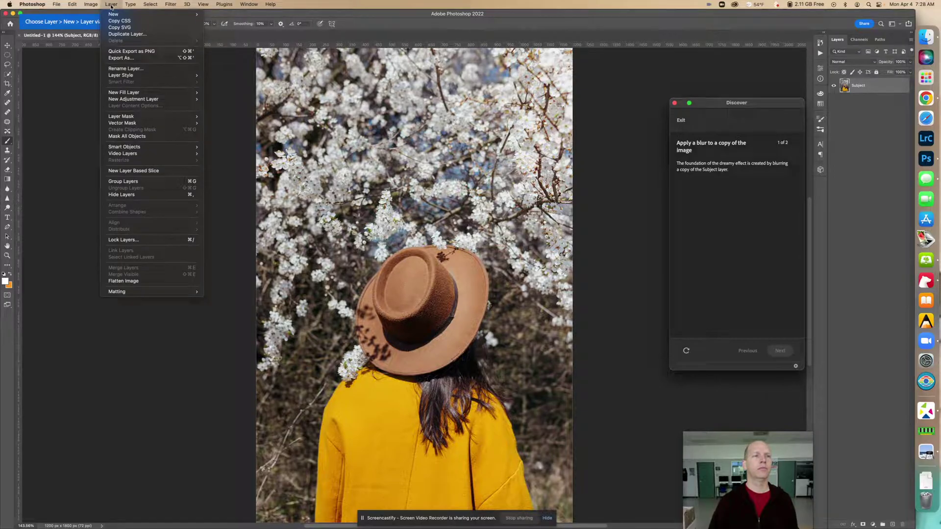
pyautogui.moveTo(121, 15)
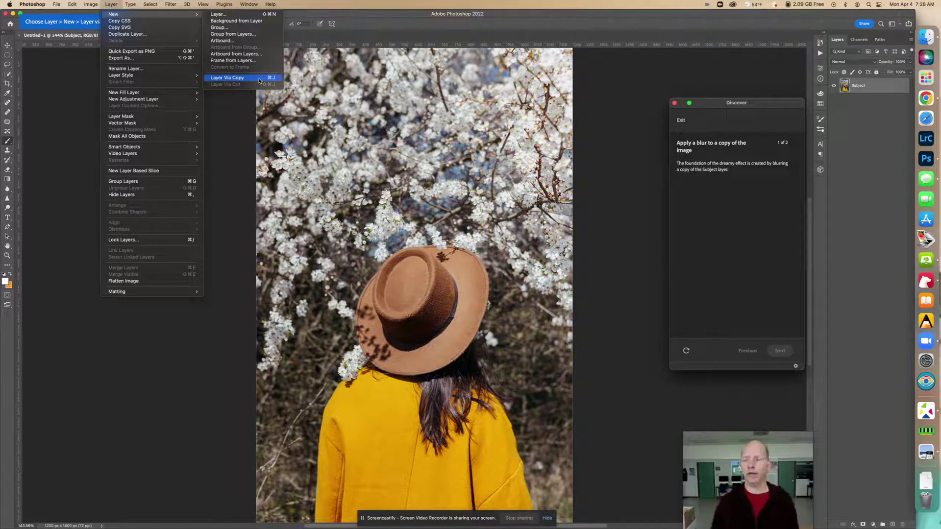
pyautogui.click(259, 80)
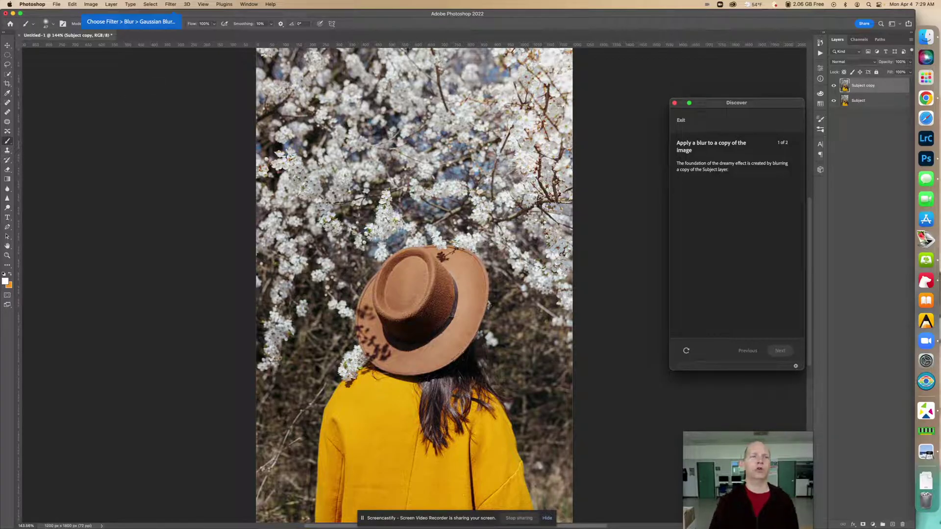
# Step: Apply a Gaussian Blur with an 18-pixel radius to the Subject copy layer
pyautogui.click(169, 4)
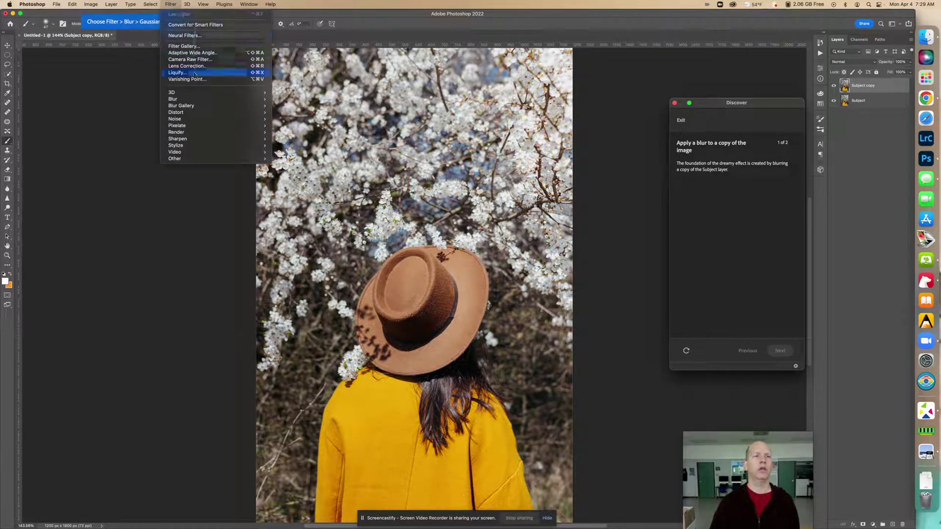
pyautogui.moveTo(200, 99)
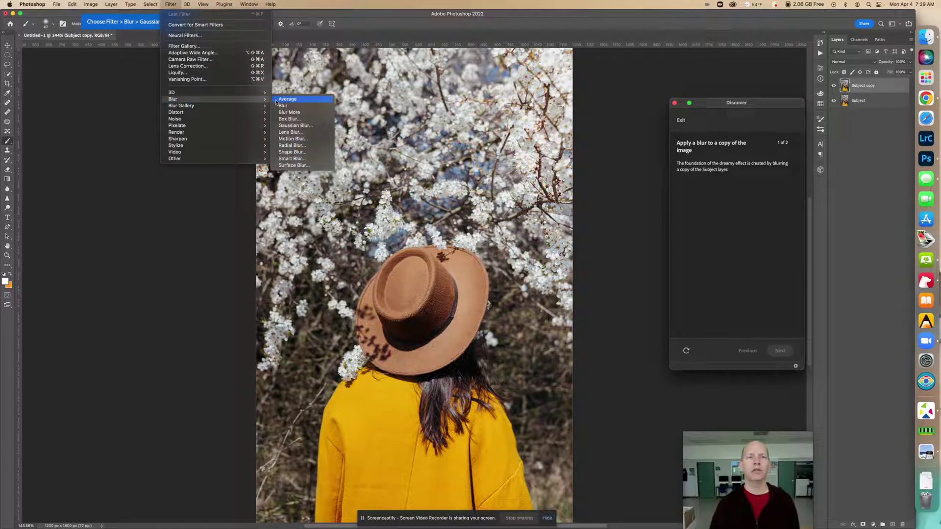
pyautogui.click(308, 125)
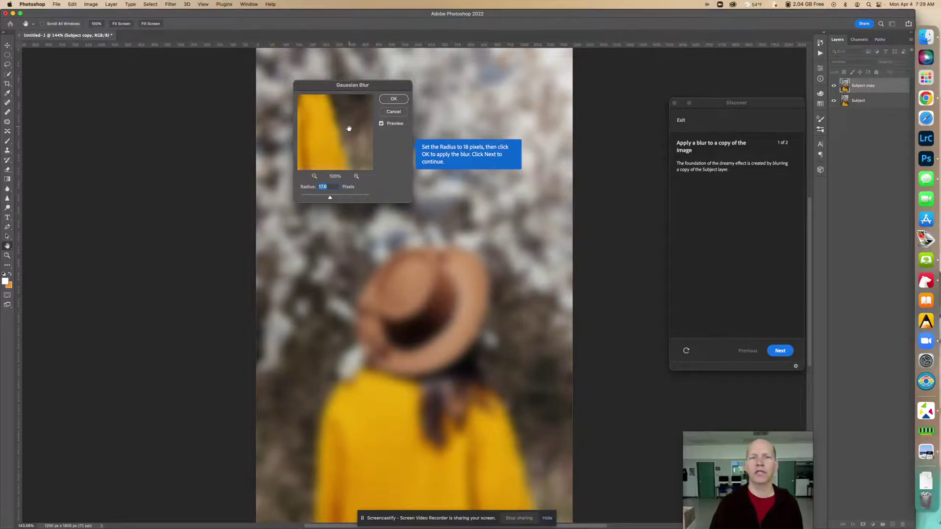
pyautogui.moveTo(329, 198)
pyautogui.mouseDown()
pyautogui.moveTo(356, 199)
pyautogui.moveTo(316, 198)
pyautogui.moveTo(381, 199)
pyautogui.moveTo(346, 199)
pyautogui.mouseUp()
pyautogui.click(382, 123)
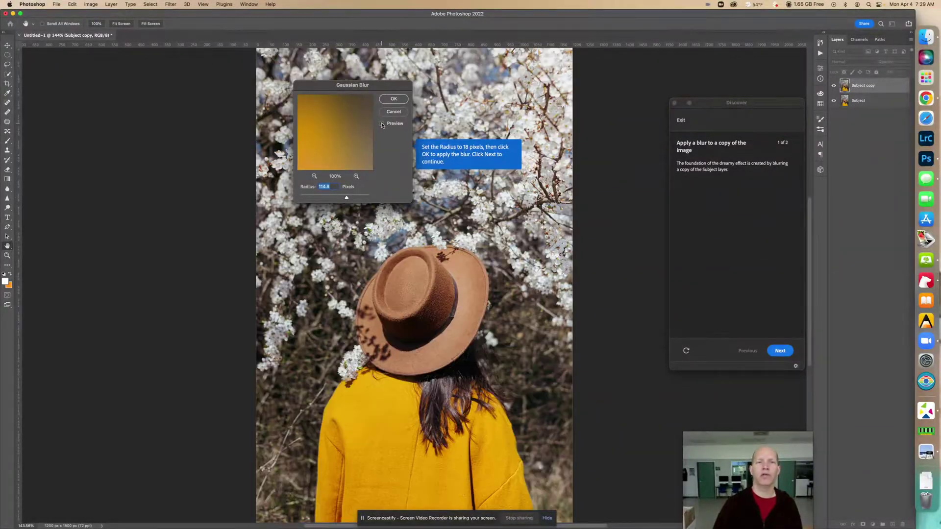
pyautogui.click(382, 123)
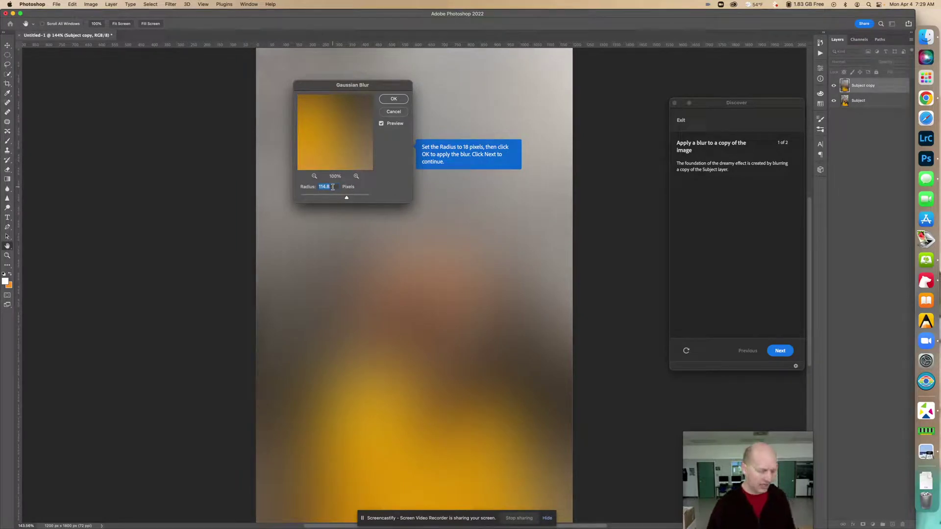
pyautogui.write('18')
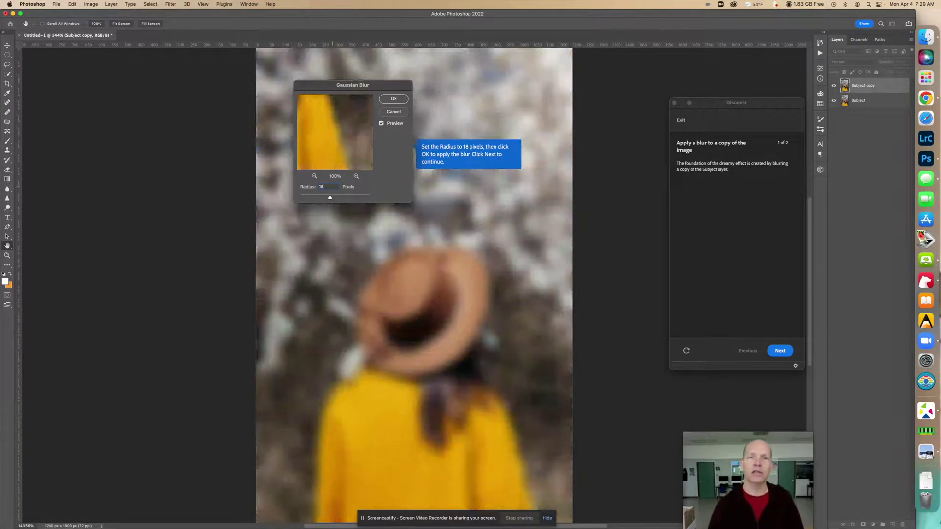
pyautogui.click(393, 99)
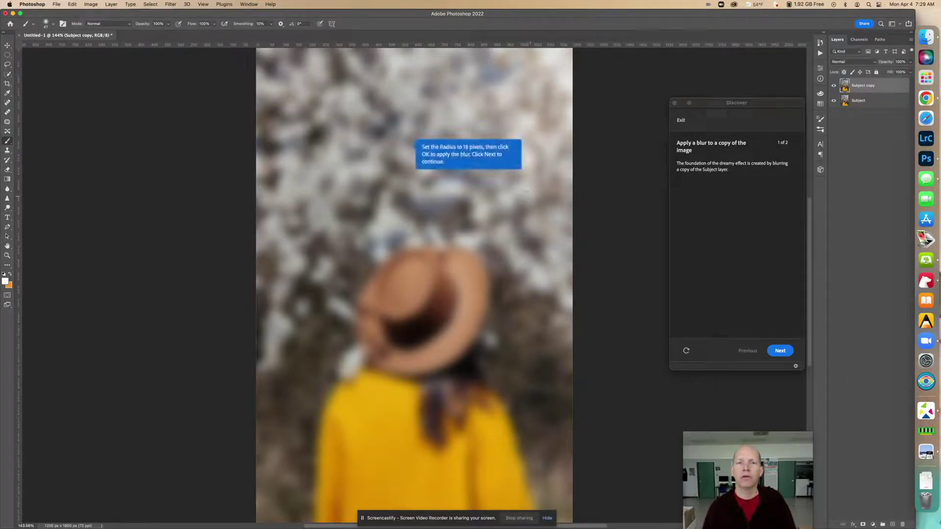
# Step: Advance the tutorial and set the Subject copy layer's blend mode to Screen
pyautogui.click(777, 351)
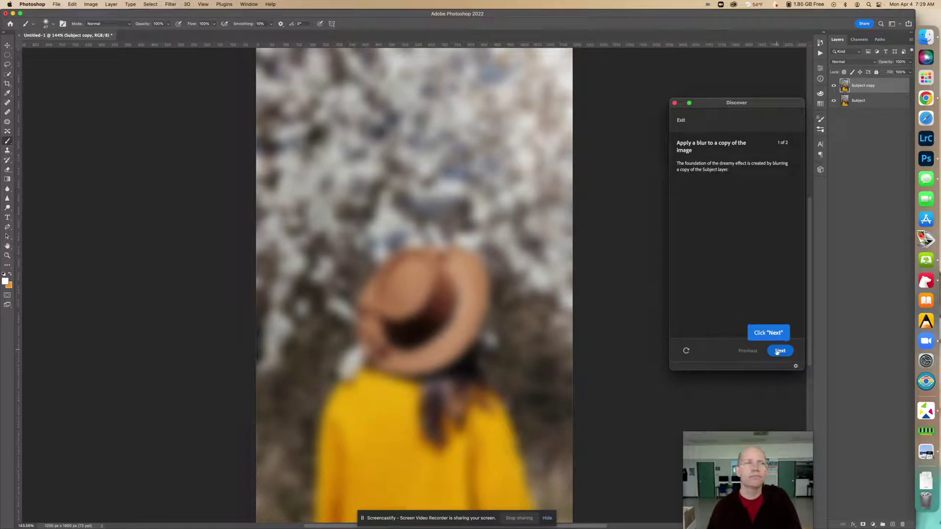
pyautogui.click(778, 350)
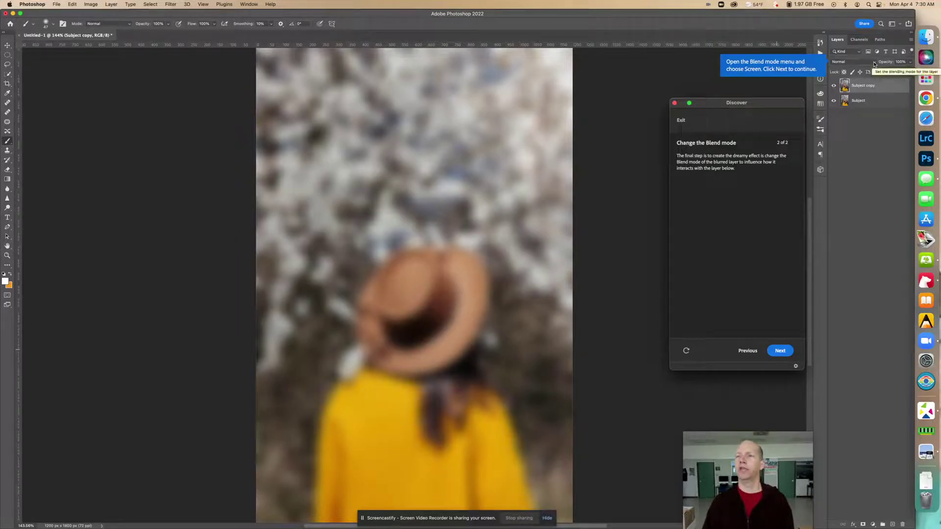
pyautogui.click(874, 63)
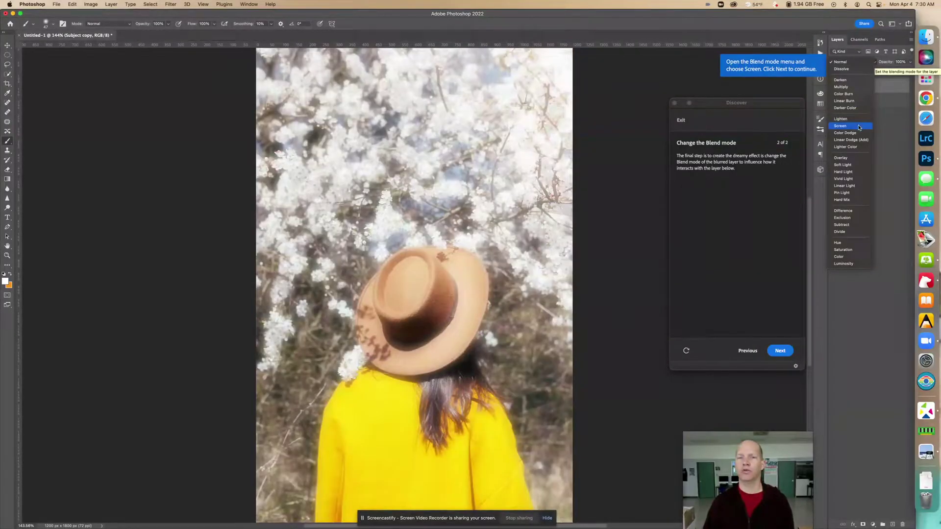
pyautogui.click(858, 128)
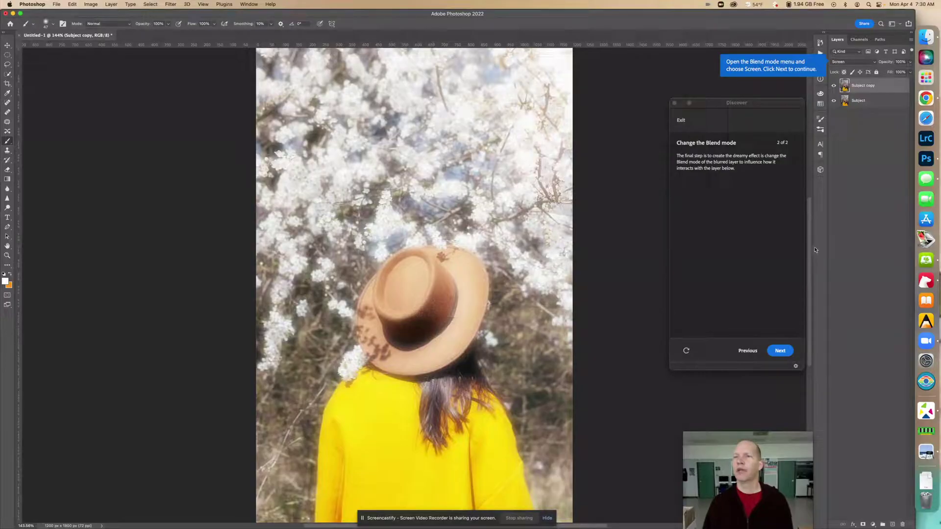
pyautogui.click(779, 350)
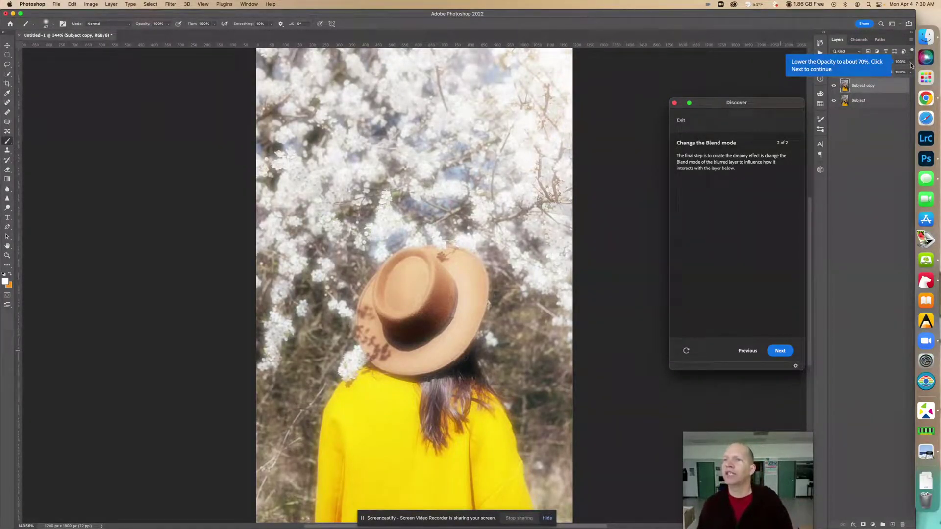
# Step: Lower the Subject copy layer's opacity to about 70% and advance the tutorial
pyautogui.click(911, 63)
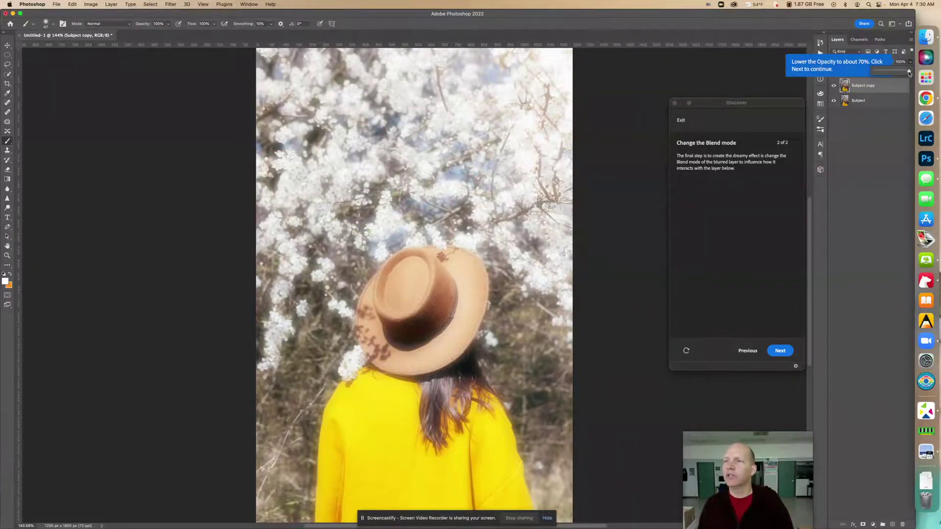
pyautogui.moveTo(905, 73); pyautogui.dragTo(899, 73)
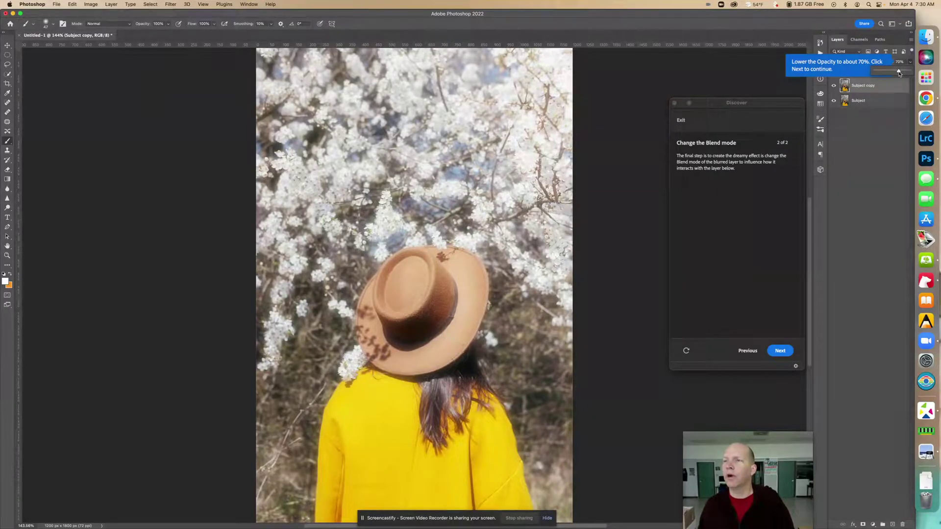
pyautogui.click(887, 171)
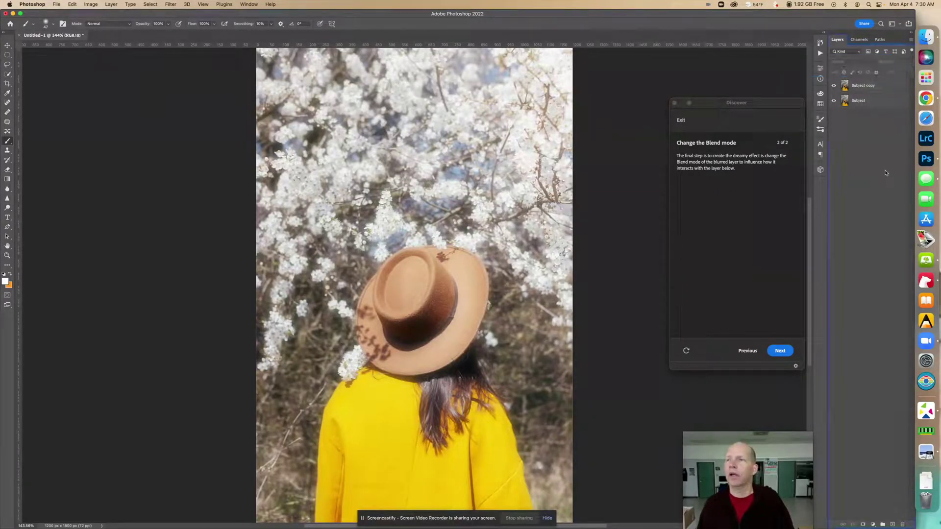
pyautogui.click(779, 353)
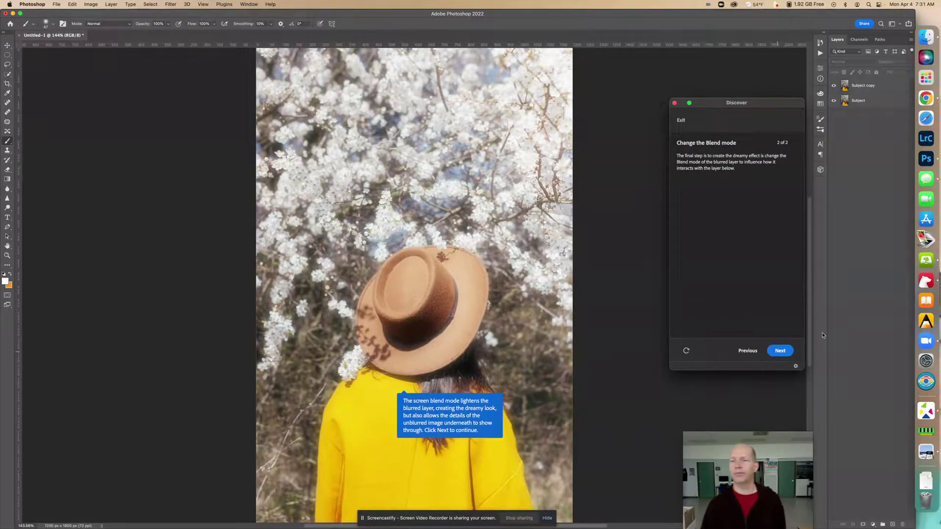
pyautogui.click(781, 351)
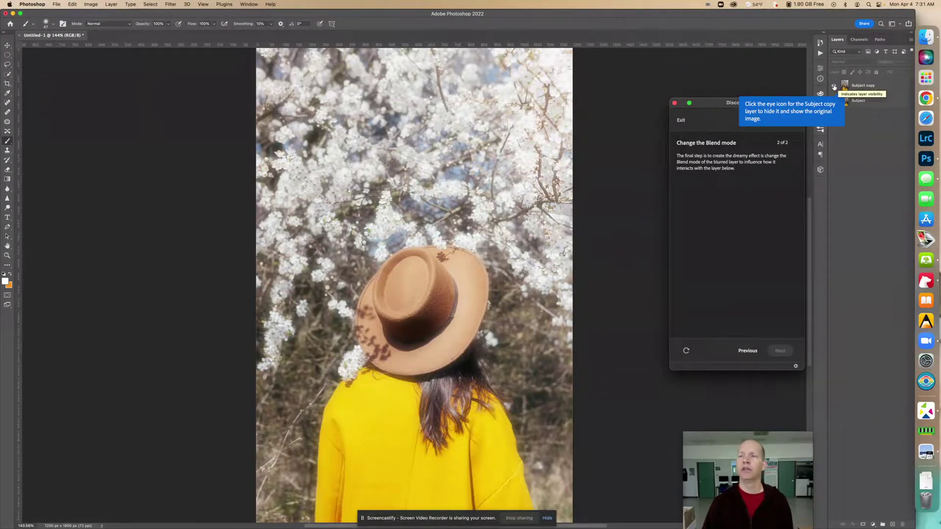
# Step: Toggle the Subject copy layer's visibility to compare the dreamy glow with the original
pyautogui.click(834, 86)
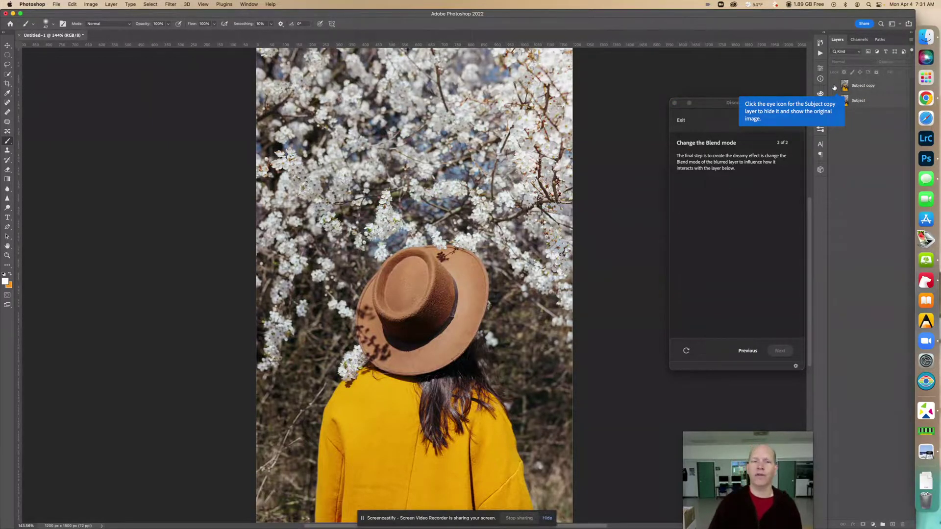
pyautogui.click(834, 87)
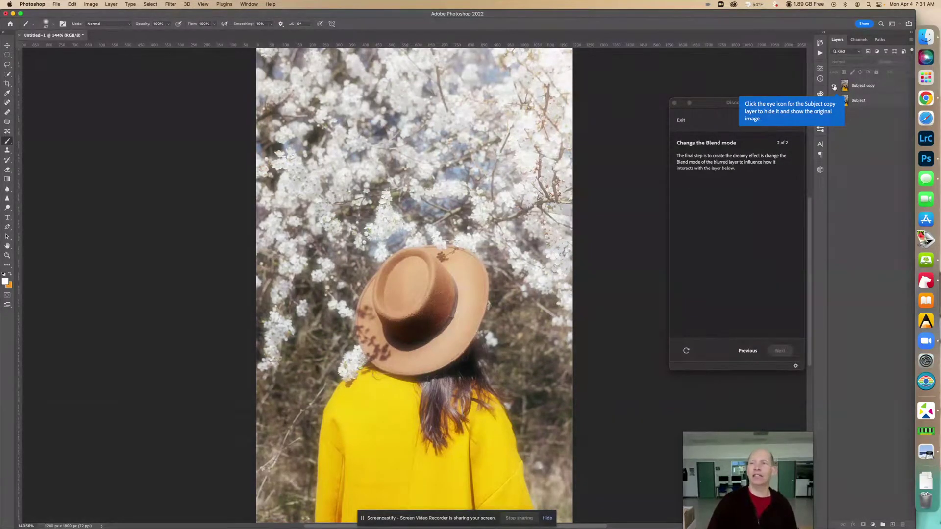
pyautogui.click(834, 87)
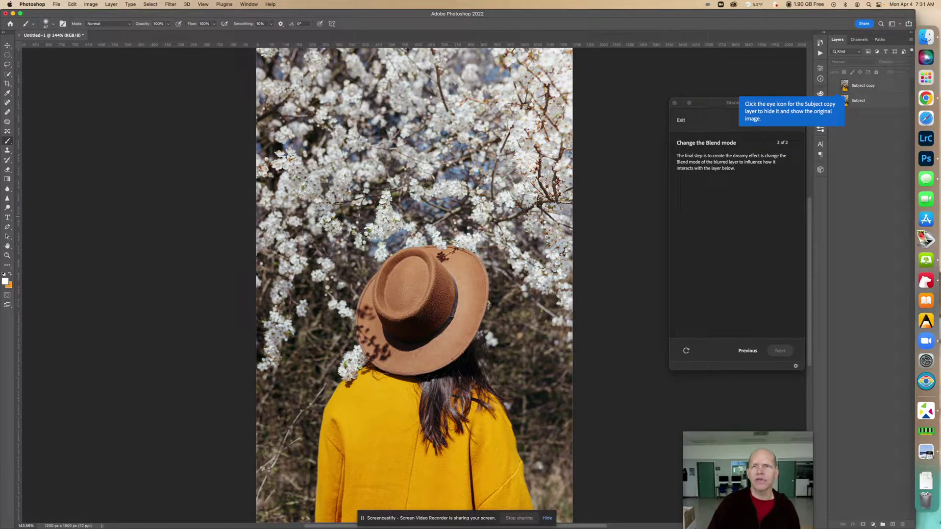
pyautogui.click(835, 86)
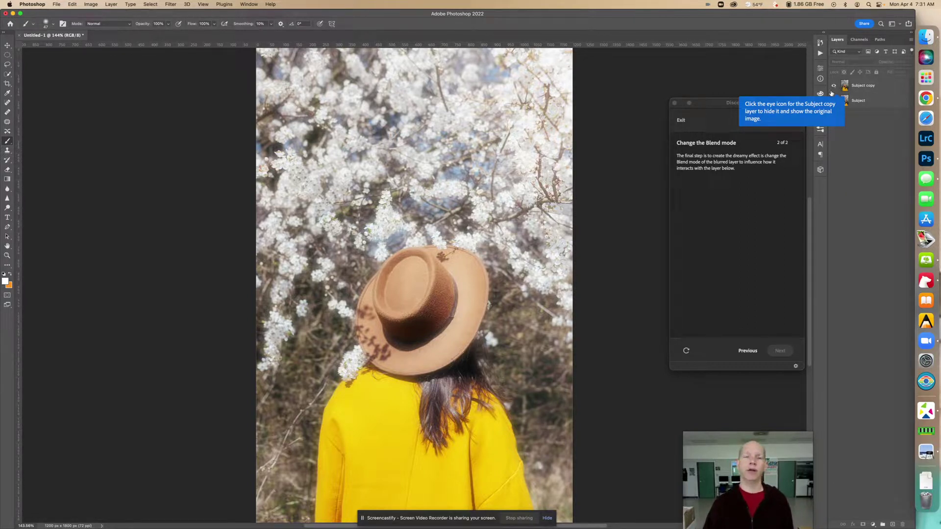
pyautogui.click(169, 5)
pyautogui.click(171, 6)
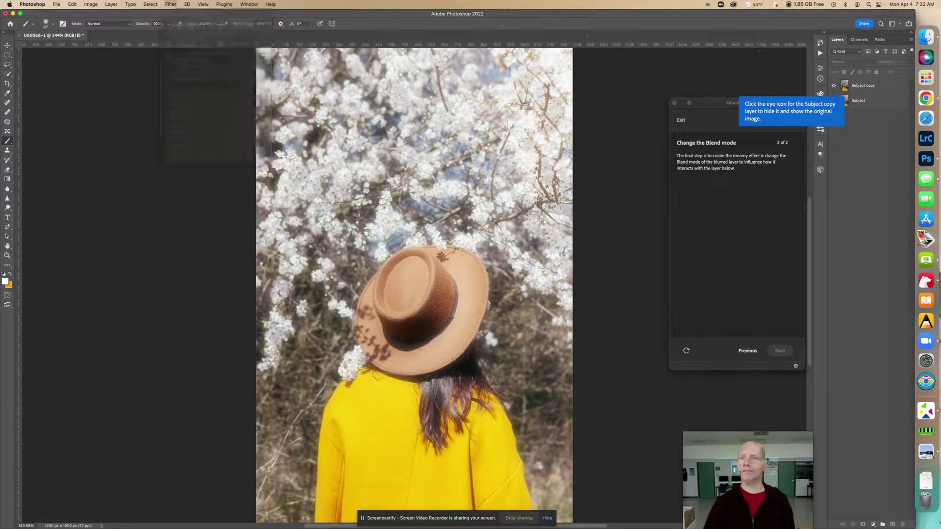
pyautogui.click(834, 86)
pyautogui.click(833, 86)
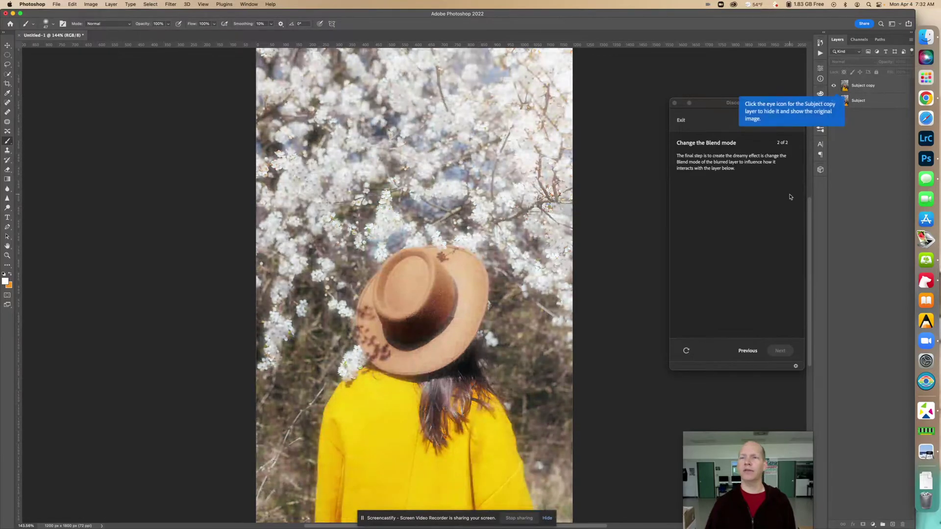
# Step: Select the Subject copy layer and toggle it off and on once more, leaving it visible
pyautogui.click(784, 230)
pyautogui.click(834, 86)
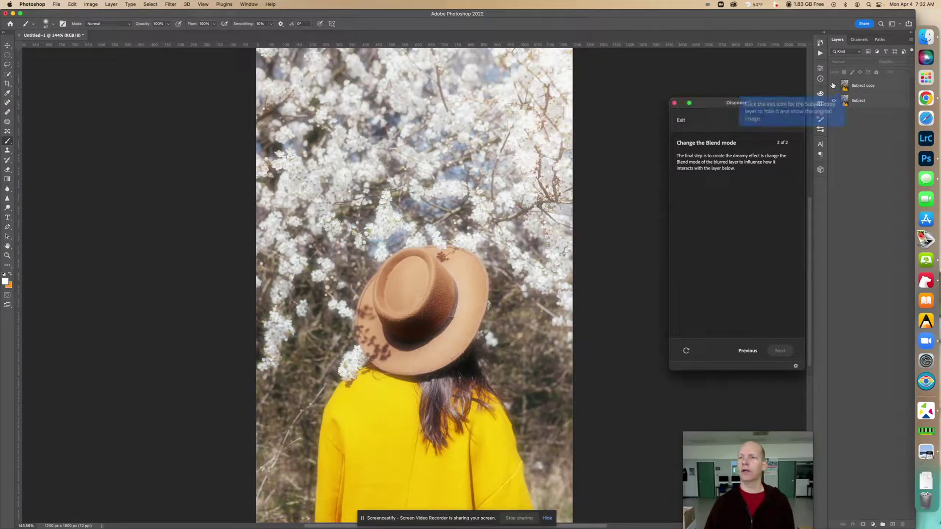
pyautogui.click(835, 86)
pyautogui.click(741, 288)
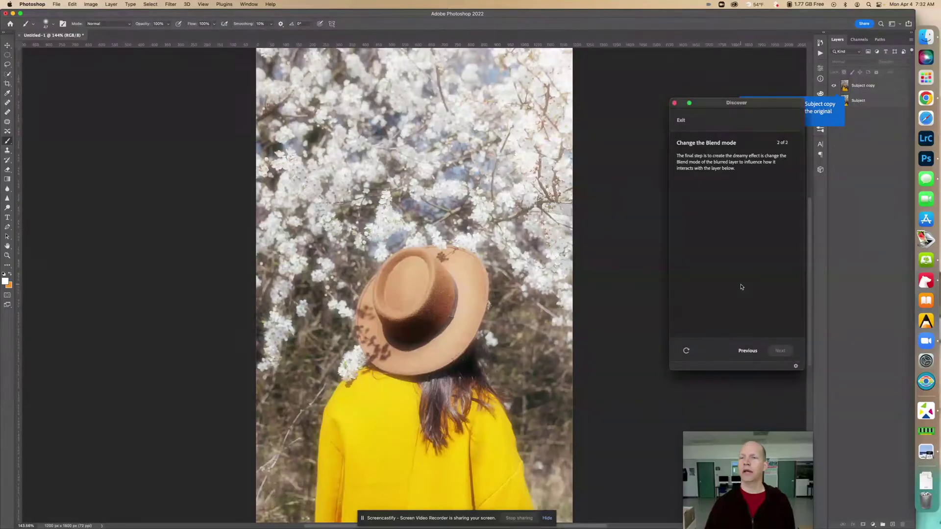
pyautogui.click(856, 90)
pyautogui.click(835, 87)
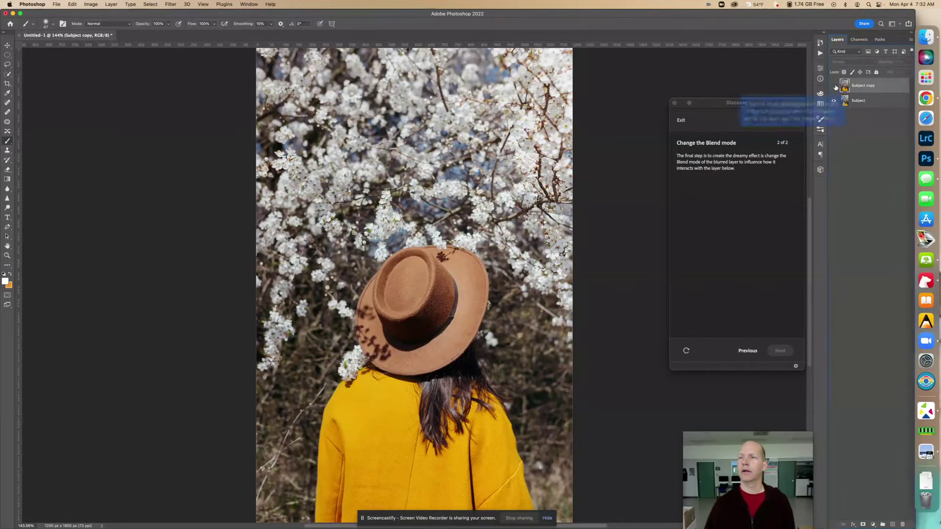
pyautogui.click(835, 87)
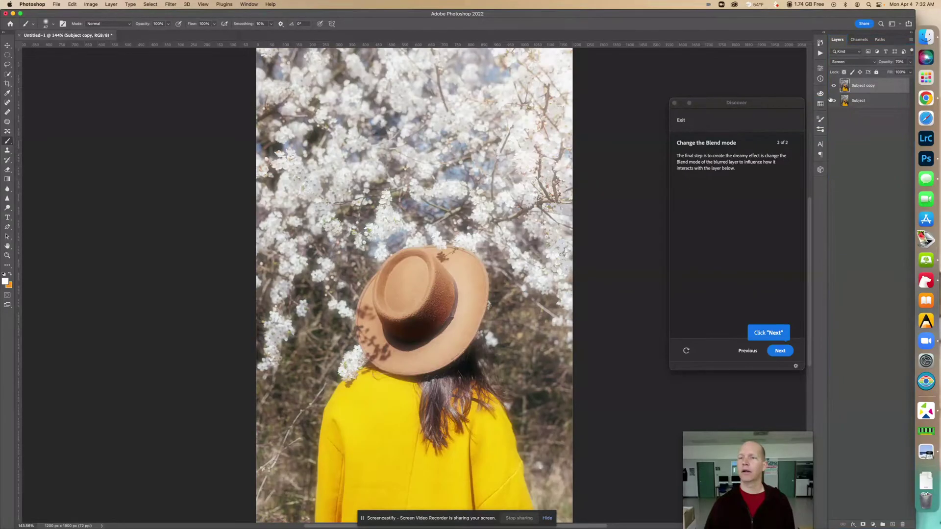
# Step: Complete the tutorial's final step and choose File > Save a Copy
pyautogui.click(779, 350)
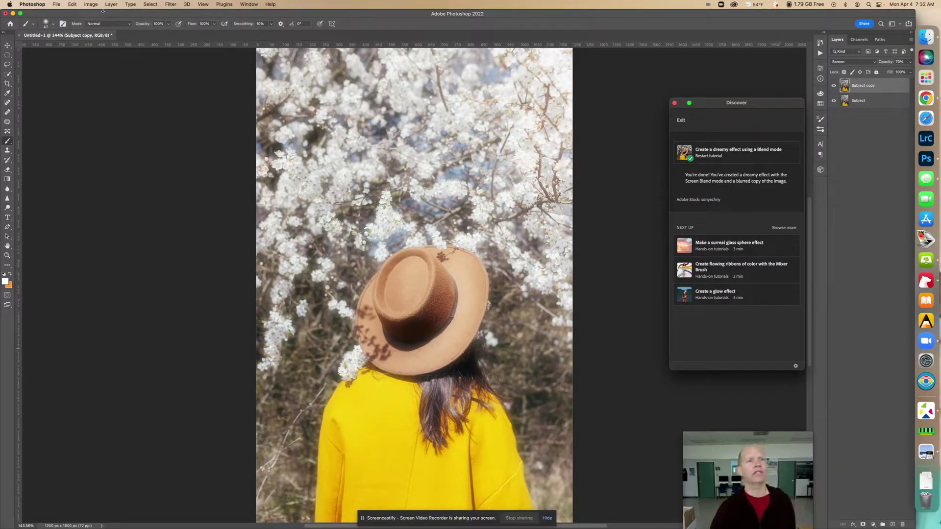
pyautogui.click(55, 5)
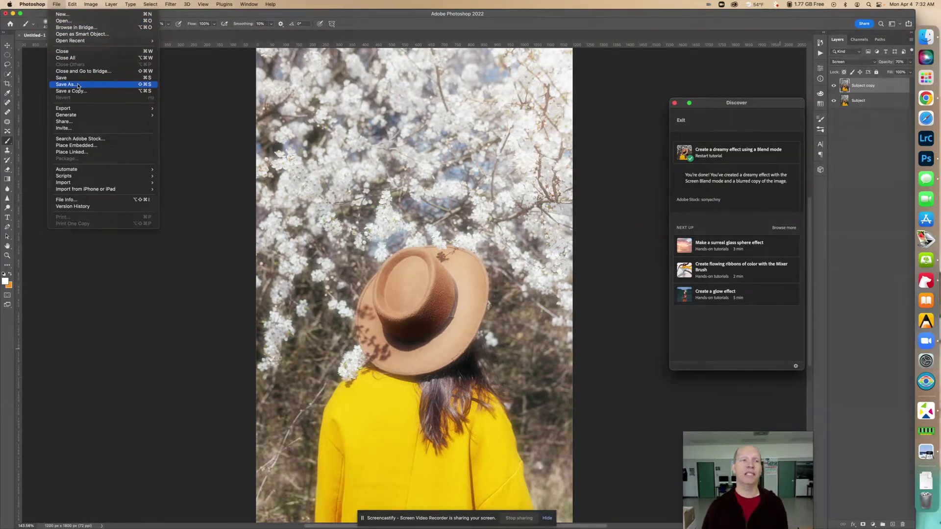
pyautogui.click(111, 93)
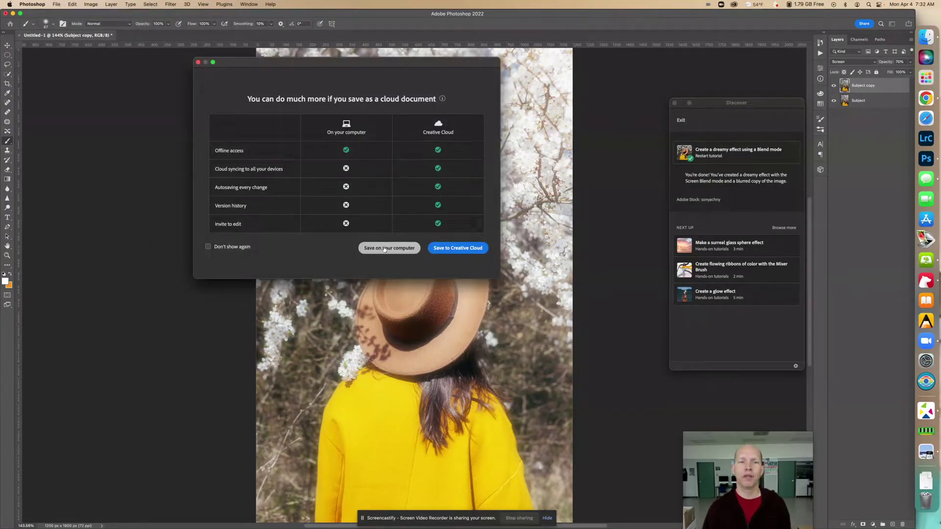
# Step: Save a local JPEG copy named 'Create a dreamy effect' plus the author's name, accepting default quality
pyautogui.click(389, 248)
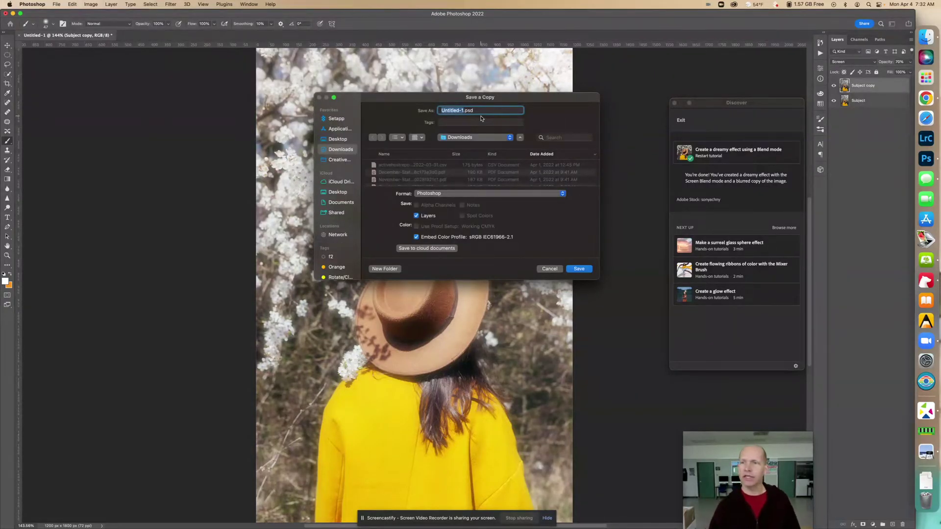
pyautogui.write('Create')
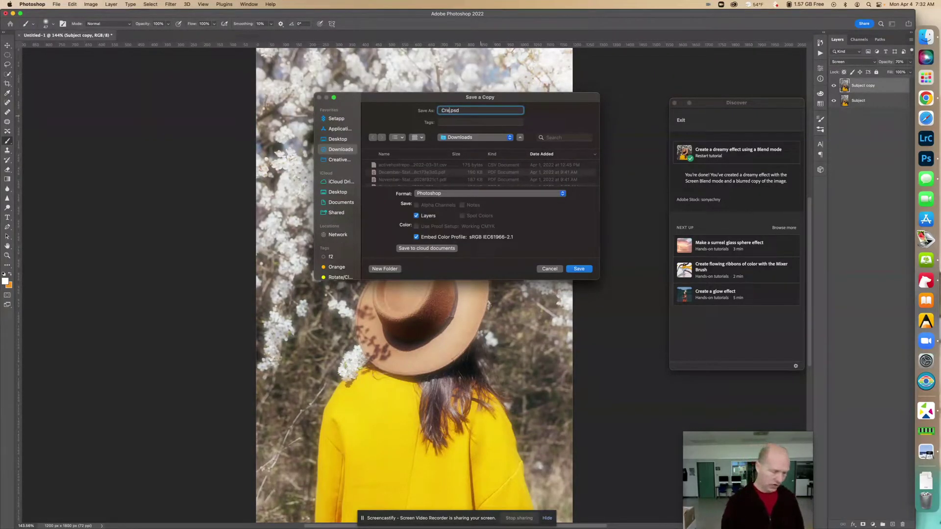
pyautogui.write(' a dre')
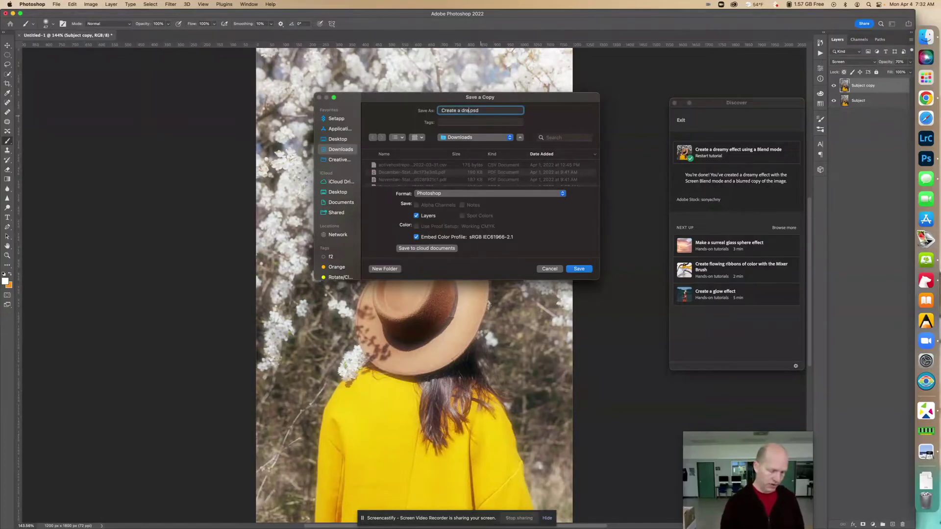
pyautogui.write('amy effect')
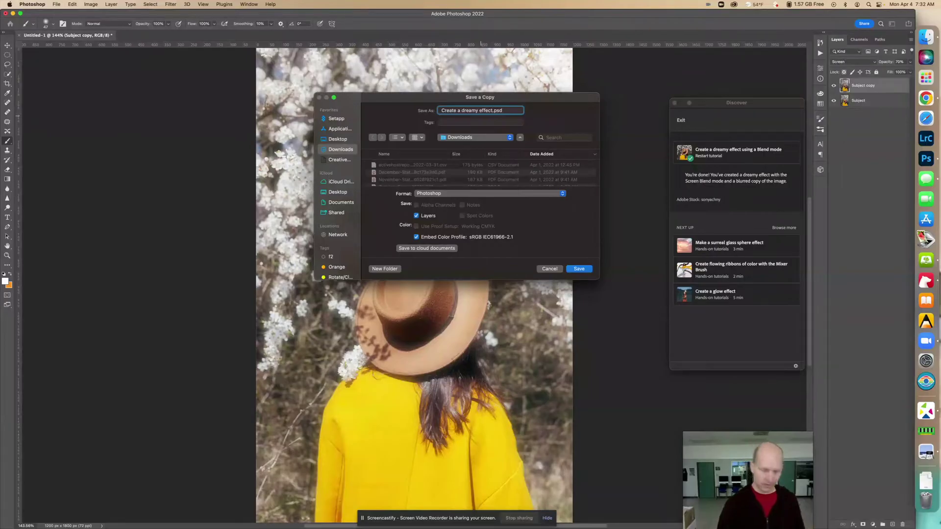
pyautogui.write(' - Matt')
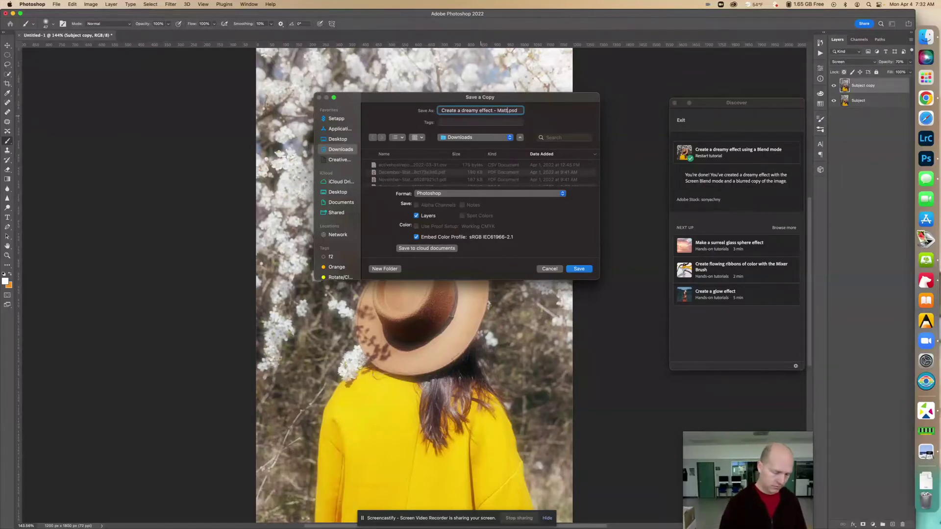
pyautogui.write(' George')
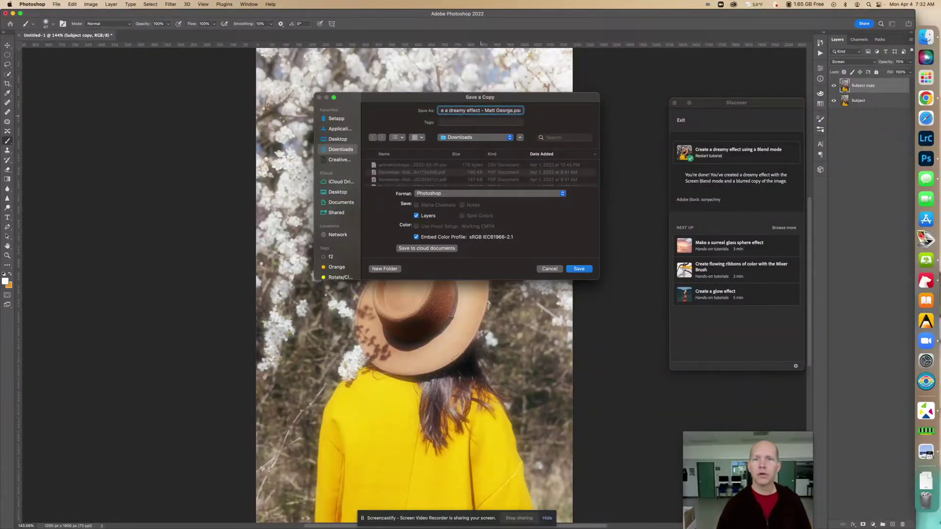
pyautogui.click(455, 194)
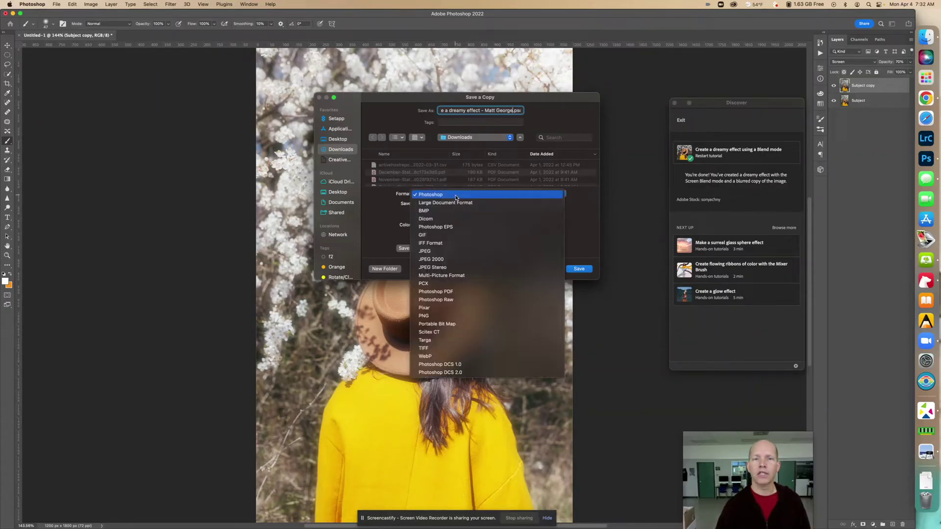
pyautogui.click(461, 252)
pyautogui.click(578, 270)
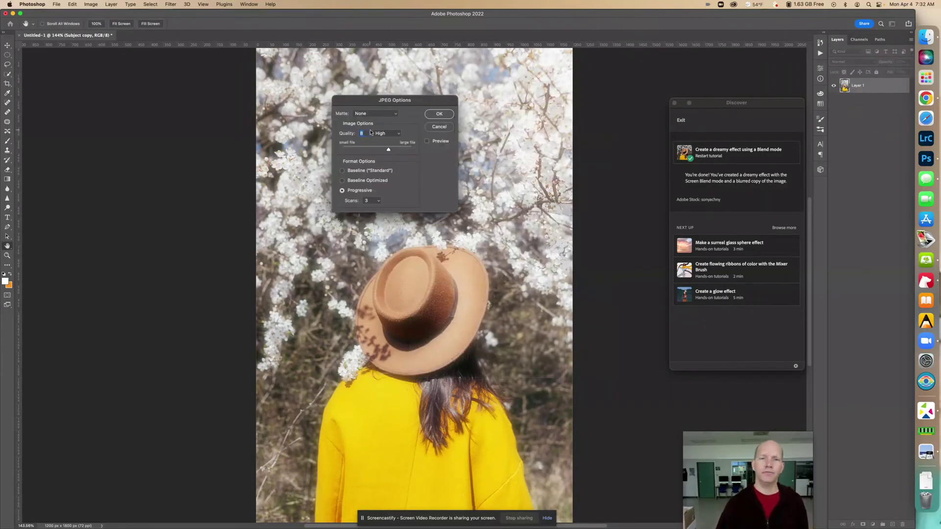
pyautogui.click(439, 114)
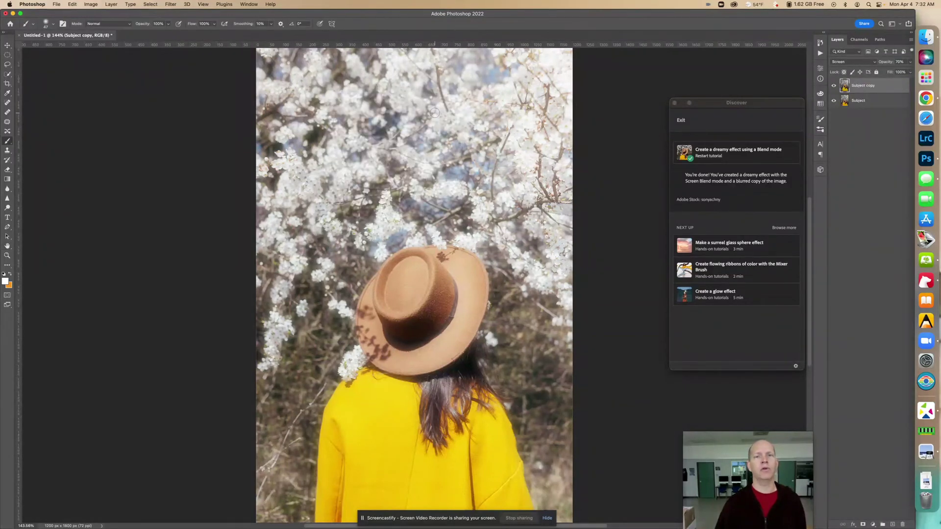